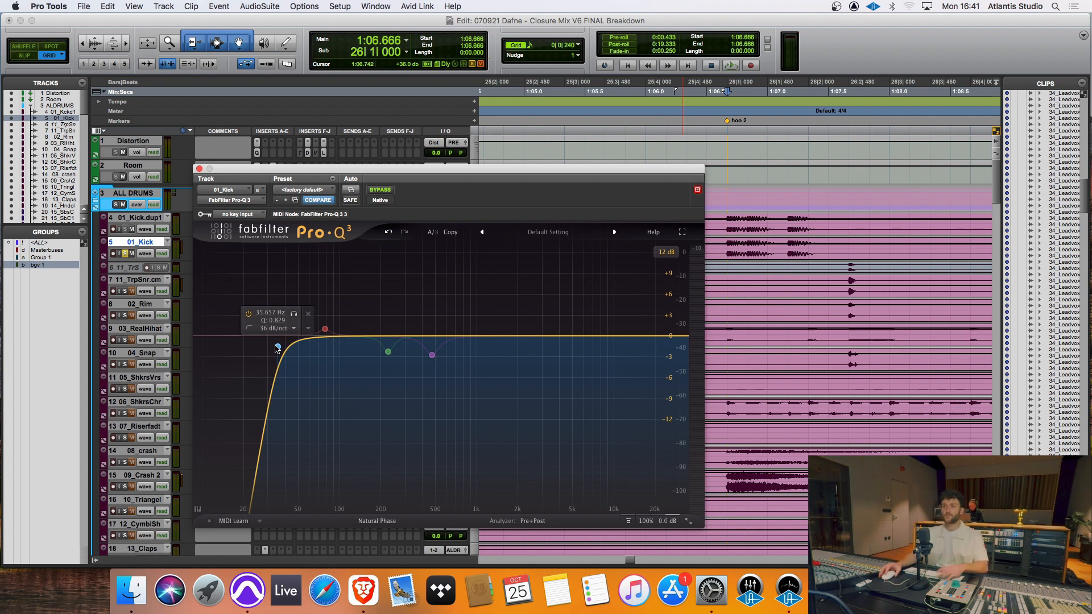
Step: Play the 01_Kick track and compare its sound with the 36 dB/oct low-cut band at 35.657 Hz bypassed and active
key(space)
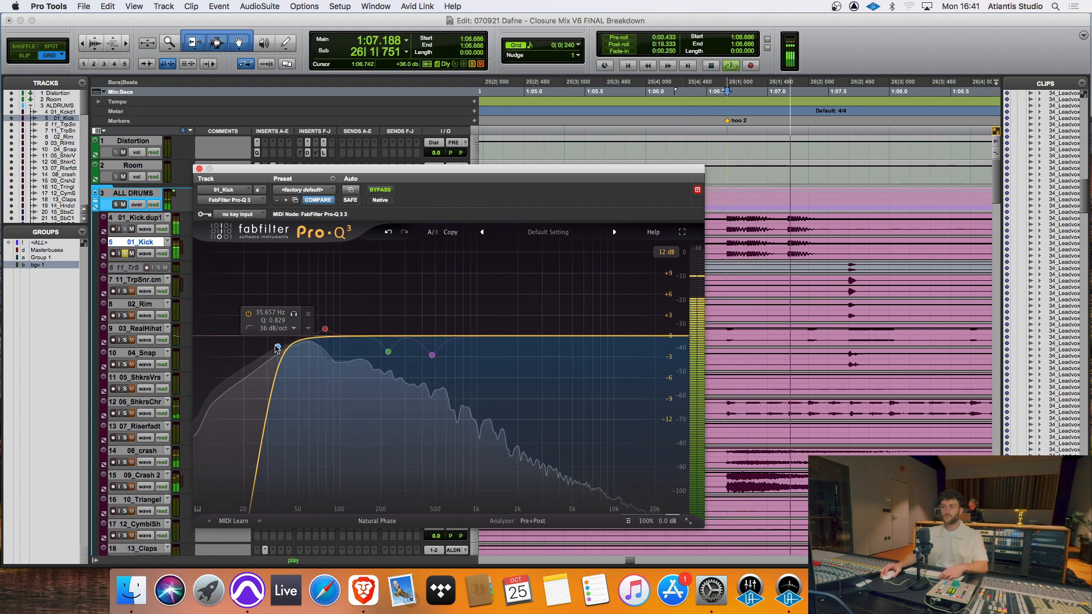
key(space)
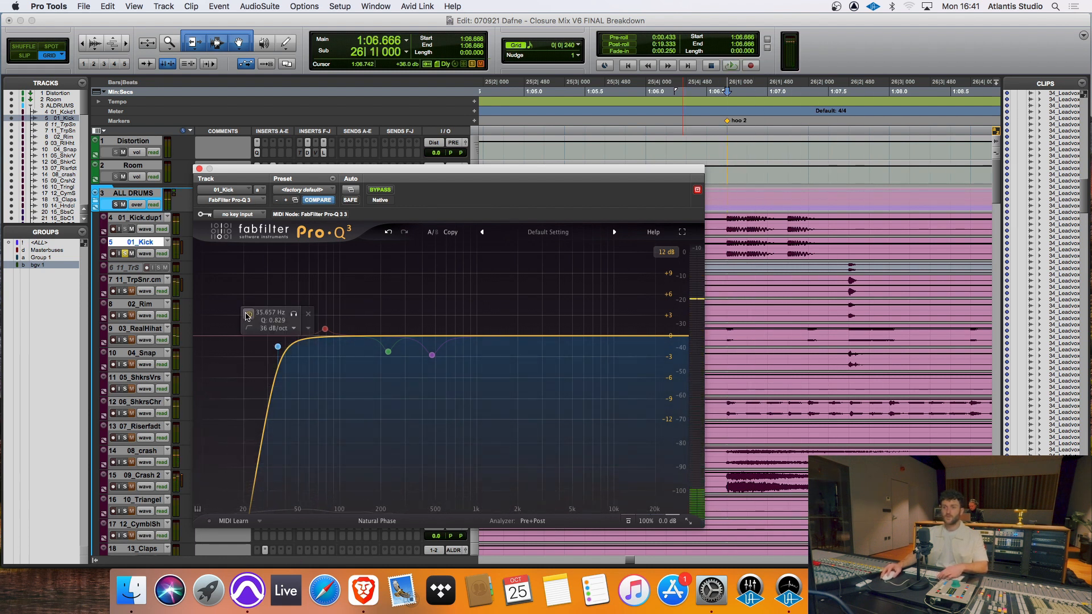
click(248, 313)
key(space)
click(248, 313)
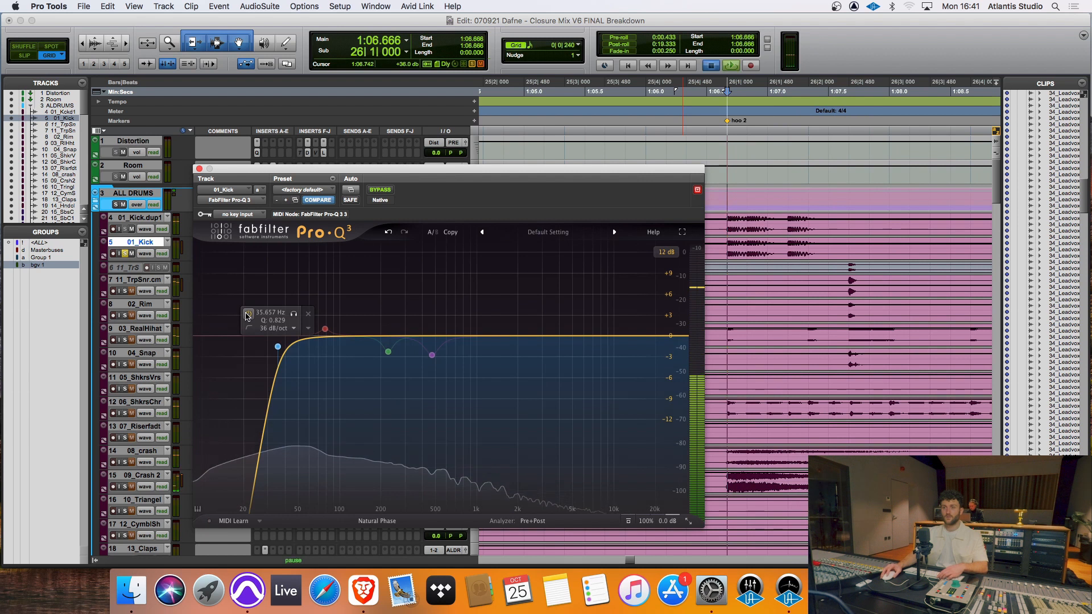
key(space)
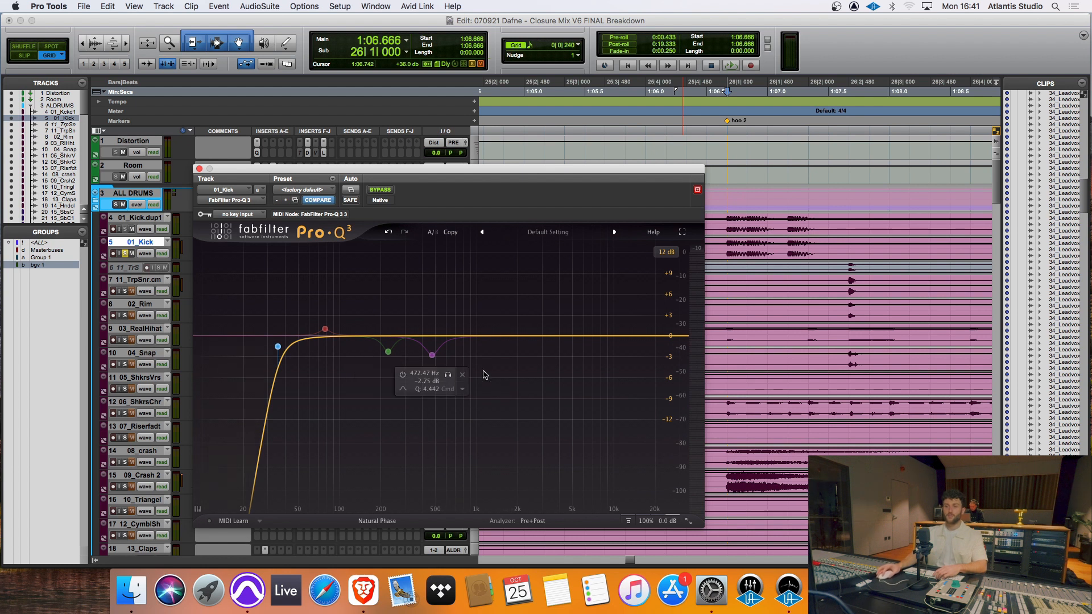
Step: Enable the +1.01 dB bell band at 78.503 Hz on the kick and audition it switched on and off
click(297, 298)
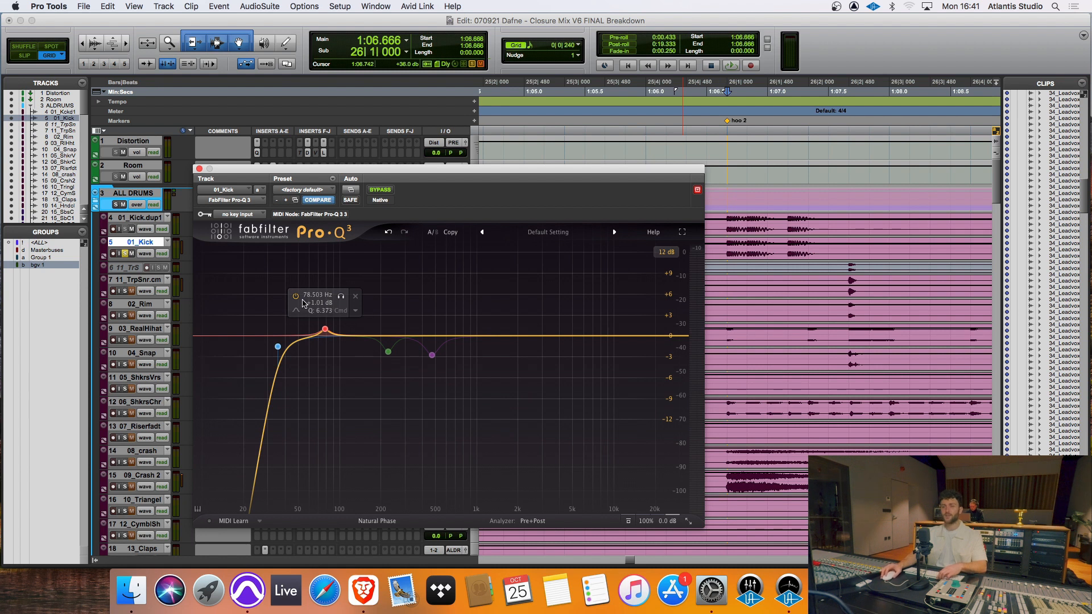
key(space)
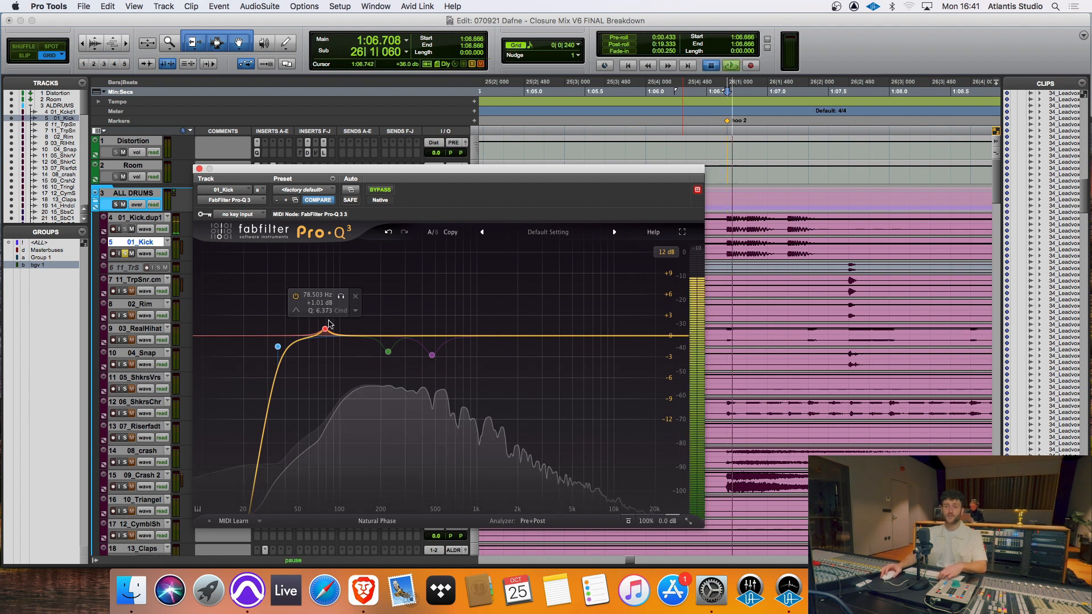
click(296, 297)
key(space)
key(space)
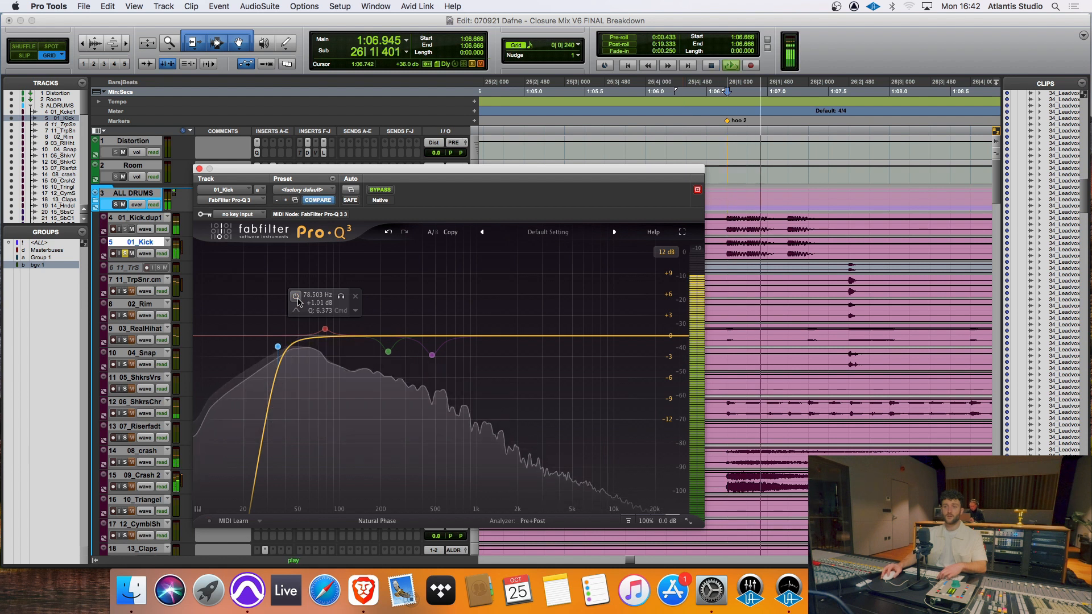
click(297, 296)
key(space)
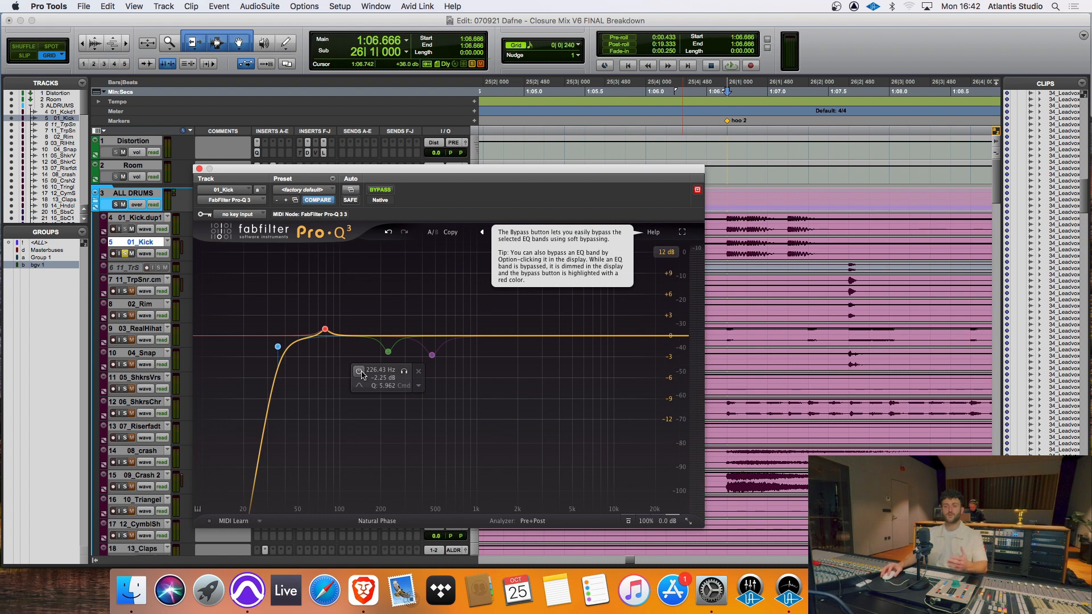
Step: Enable the -2.25 dB cut at 226.43 Hz and compare the kick's playback with the band active and bypassed
click(360, 372)
mouse_move(335, 326)
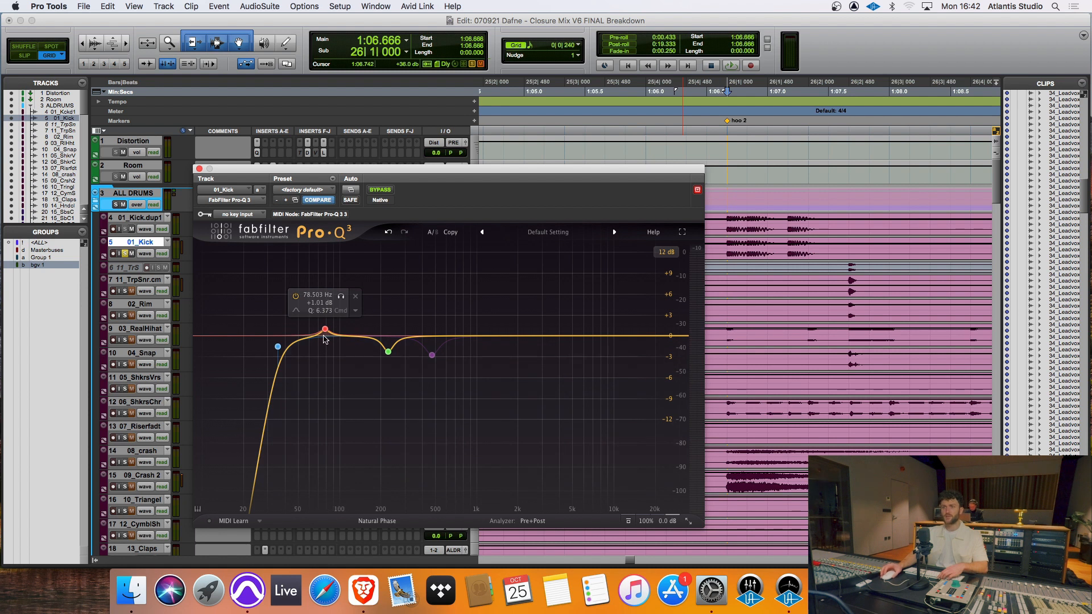
mouse_move(393, 352)
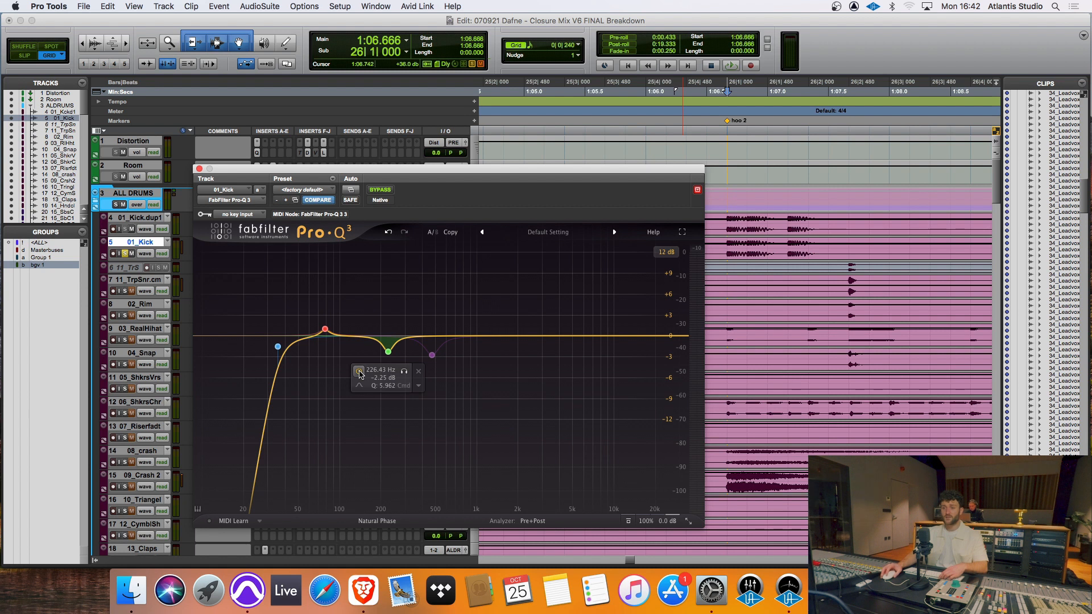
key(space)
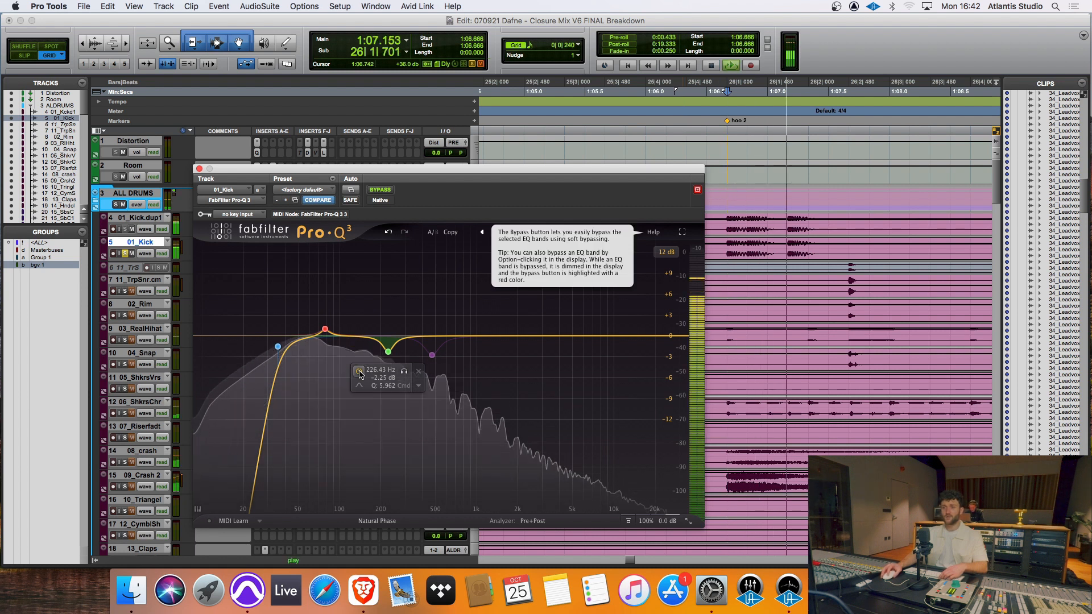
click(359, 372)
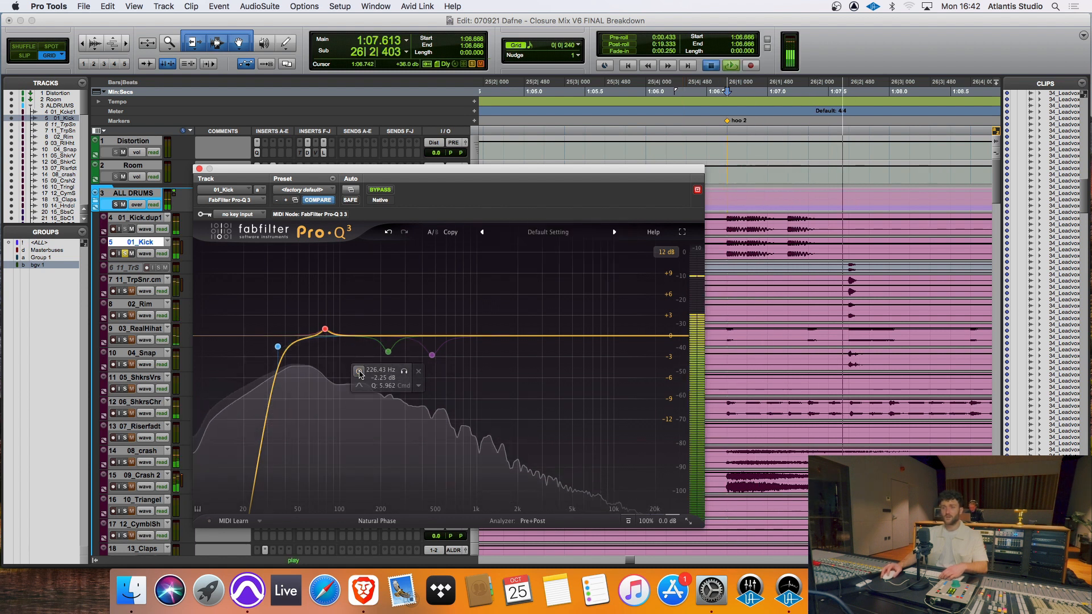
click(359, 372)
key(space)
Step: Enable the -2.75 dB cut at 472.47 Hz, audition the kick with and without it, and close the EQ
mouse_move(432, 355)
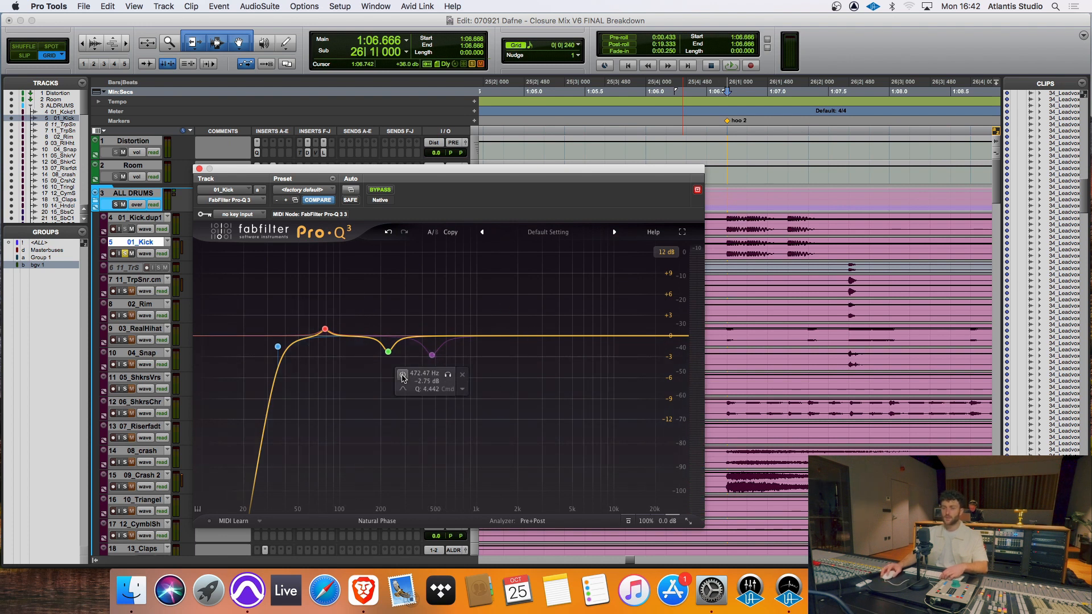
key(space)
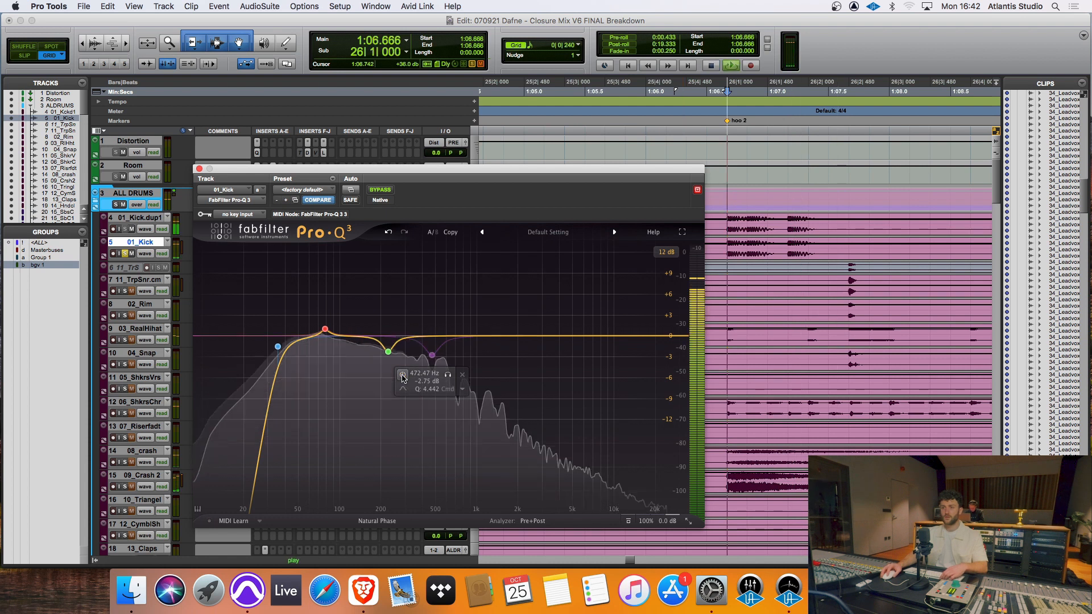
click(402, 376)
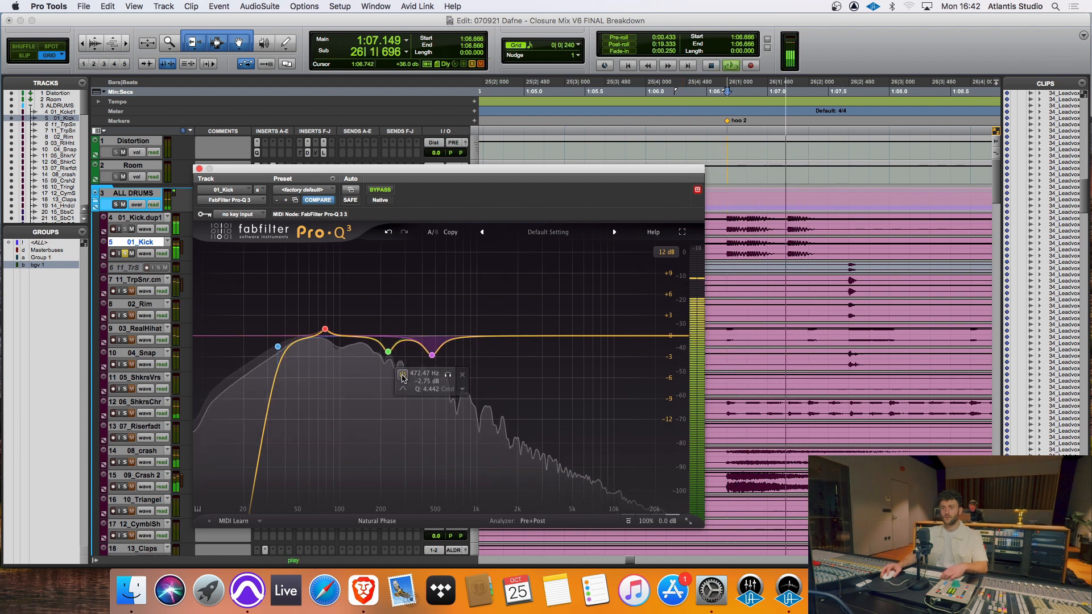
click(402, 376)
key(space)
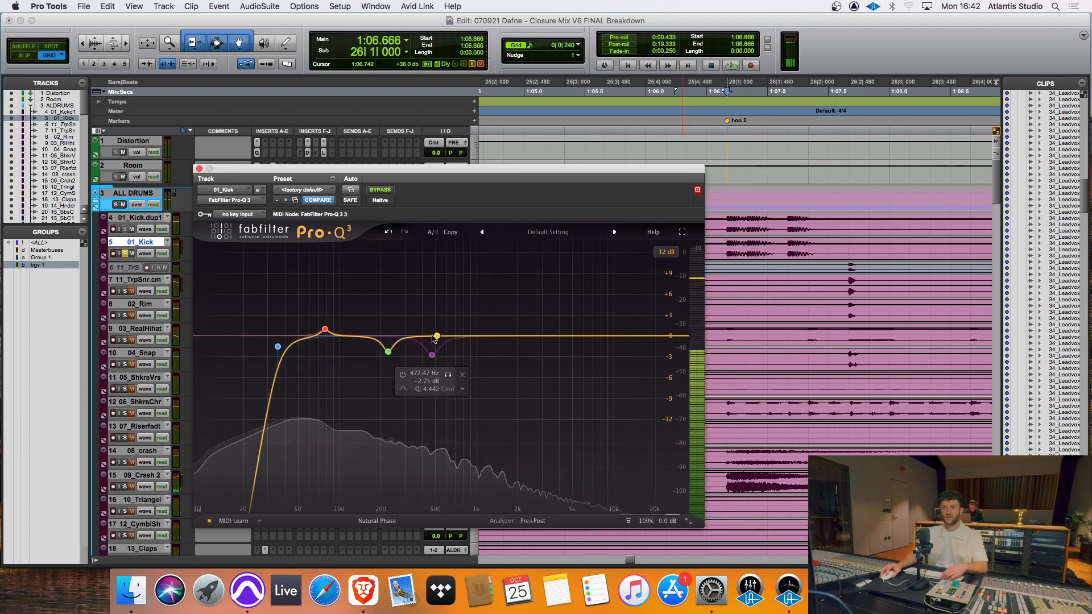
click(402, 376)
key(space)
key(space)
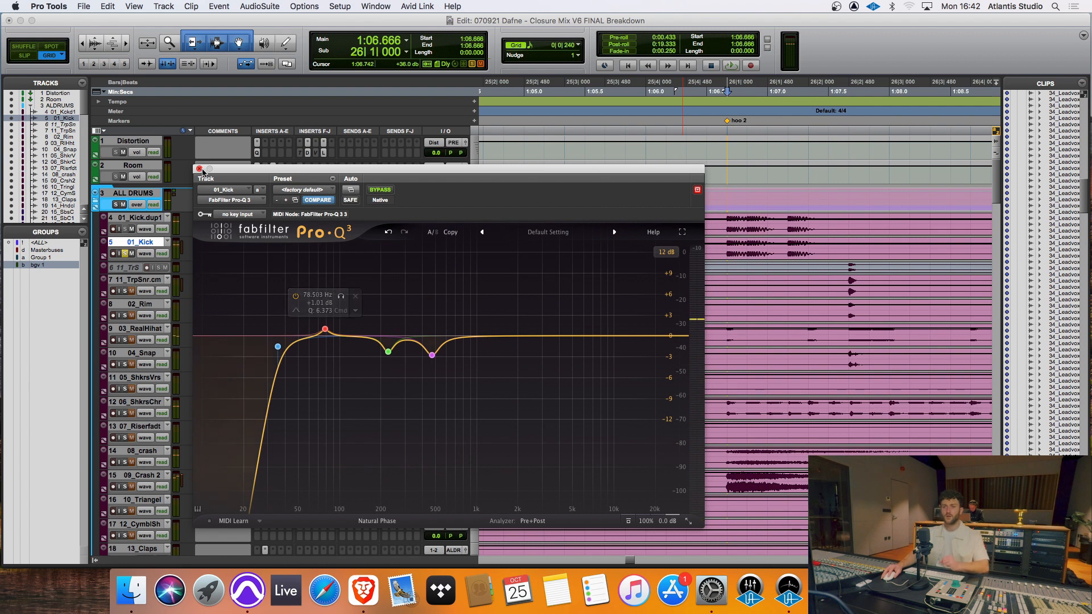
click(200, 169)
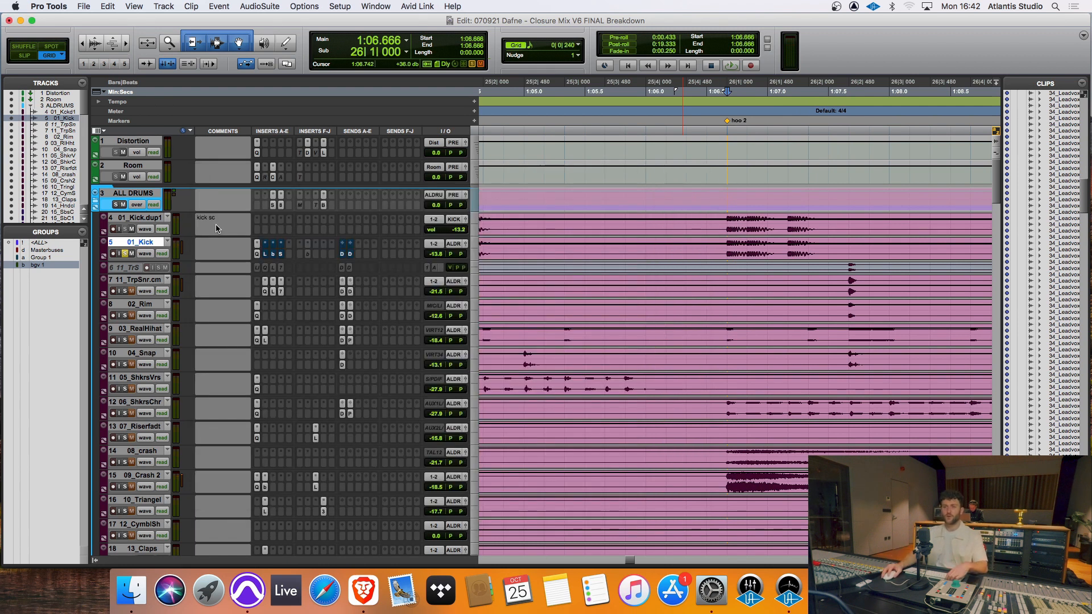
Step: Open the Lo-Fi insert on 01_Kick, audition it bypassed and active, leave it active and close it
click(264, 253)
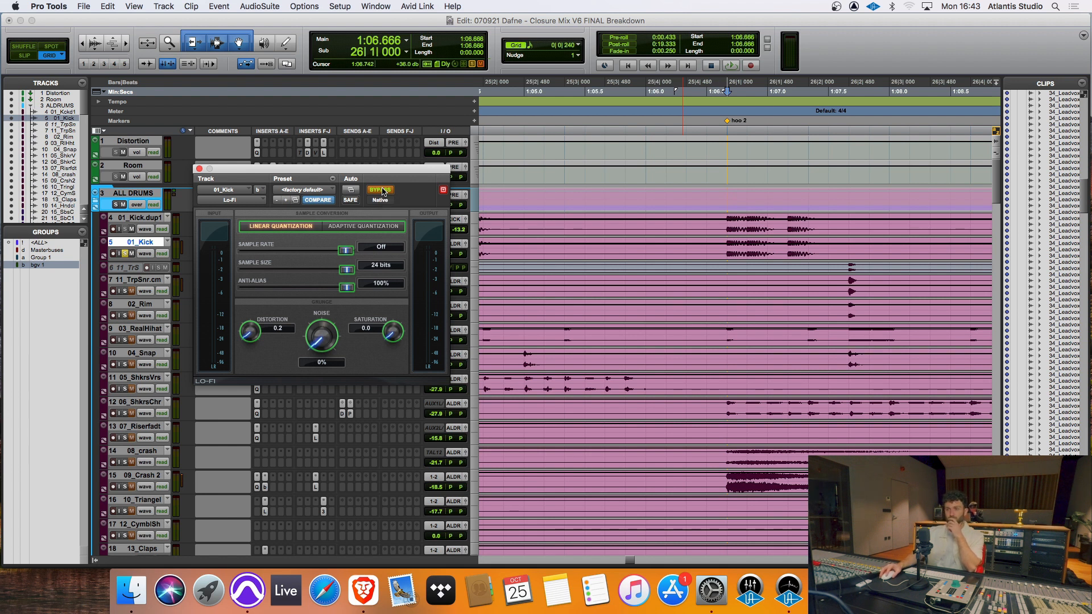
key(space)
key(space)
click(382, 190)
key(space)
key(space)
click(382, 190)
key(space)
click(382, 190)
key(space)
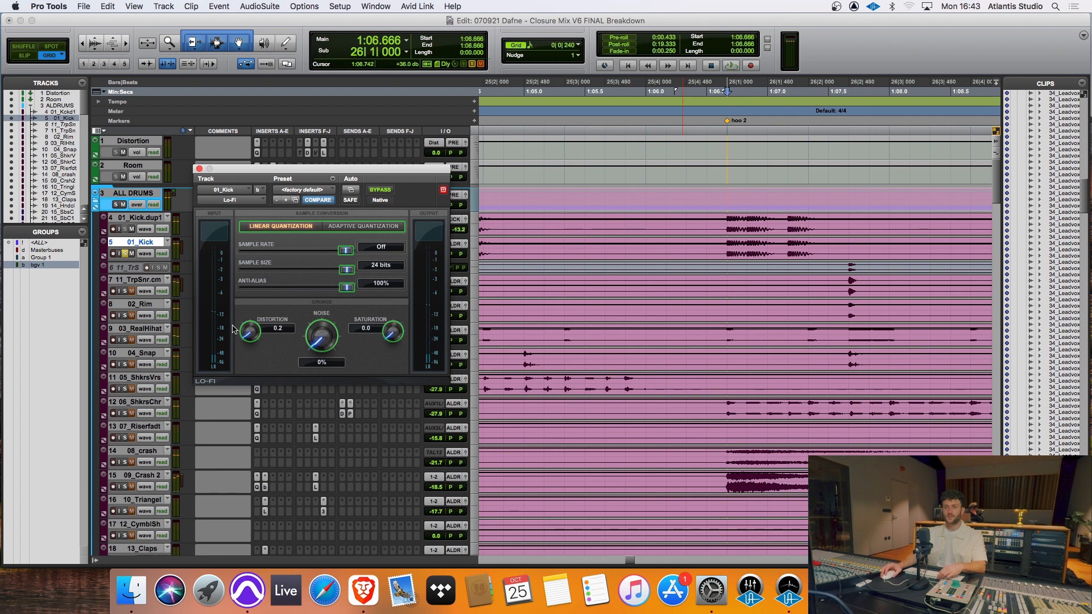
click(198, 169)
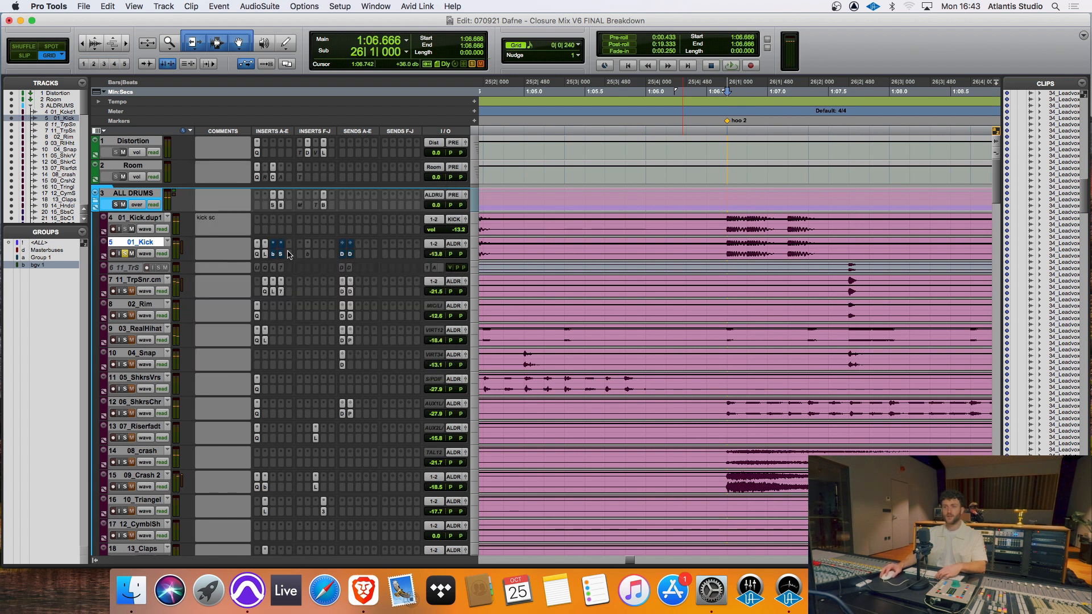
Step: Open the bx_console SSL 4000 E insert on 01_Kick, take it out of bypass and play the kick
click(273, 254)
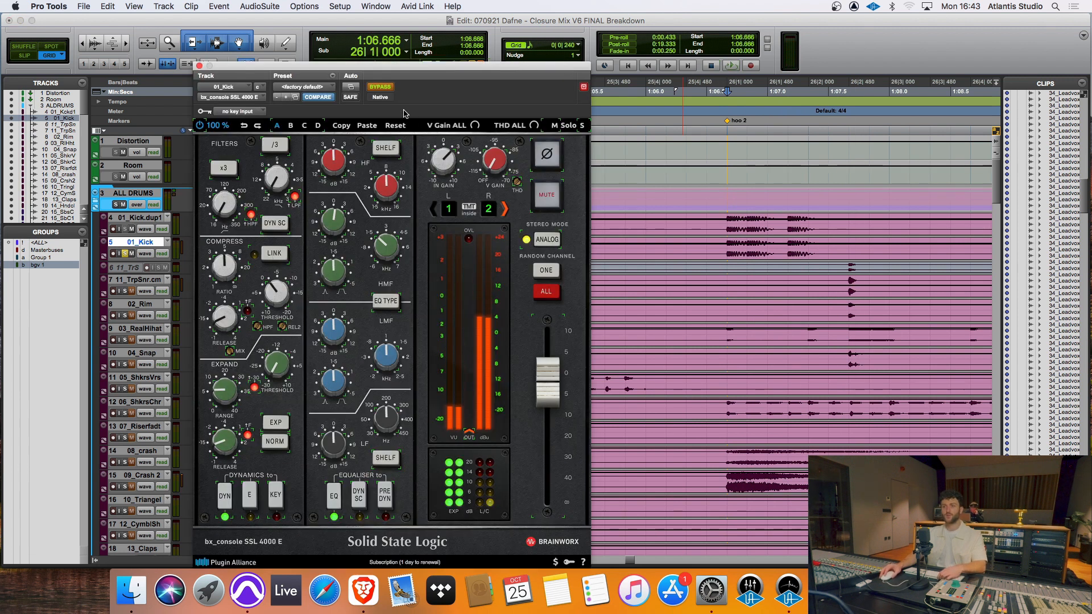
click(380, 89)
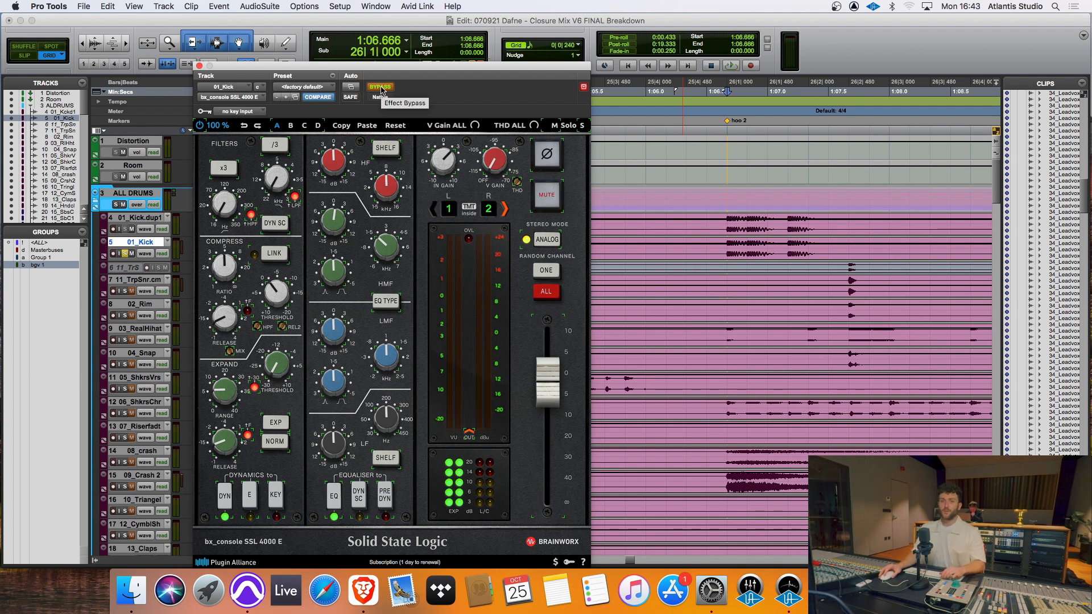
click(381, 88)
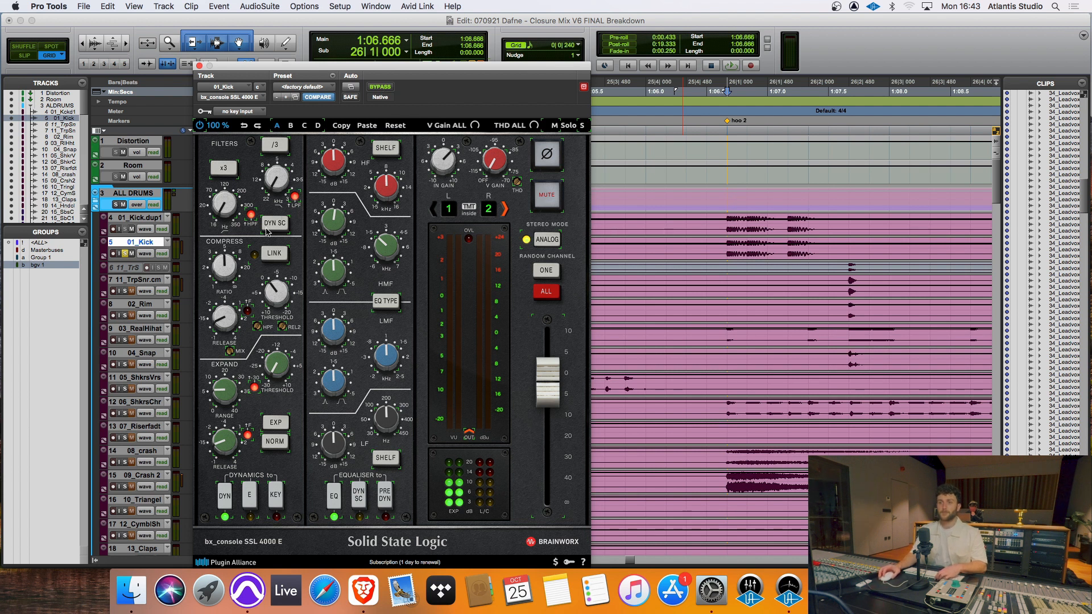
key(space)
key(space)
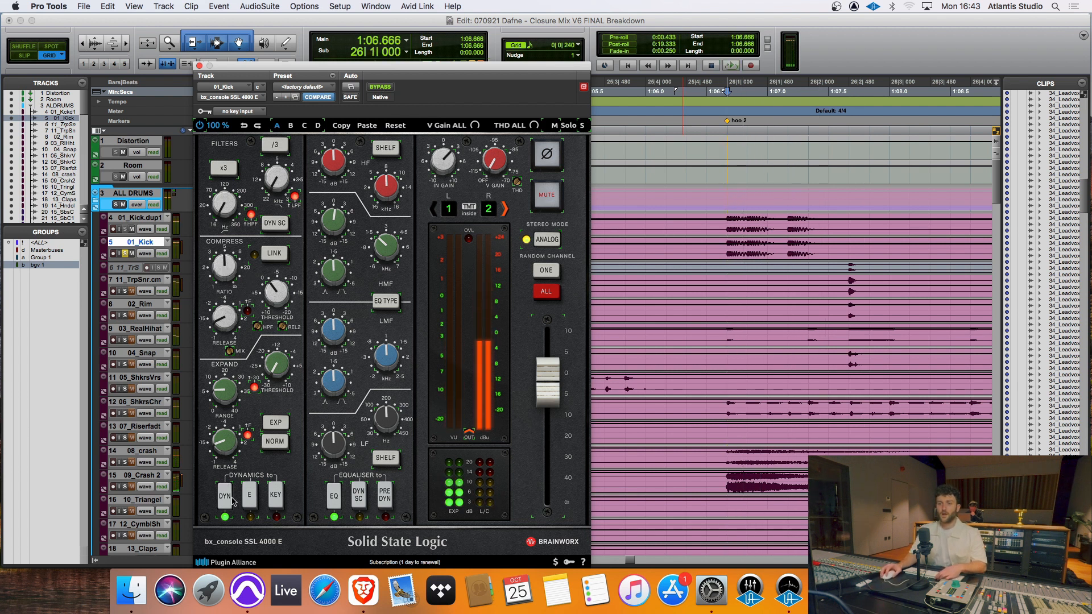
Step: Audition the kick with the channel strip's dynamics section toggled off and on, moving the plugin window aside
click(227, 498)
click(224, 495)
key(space)
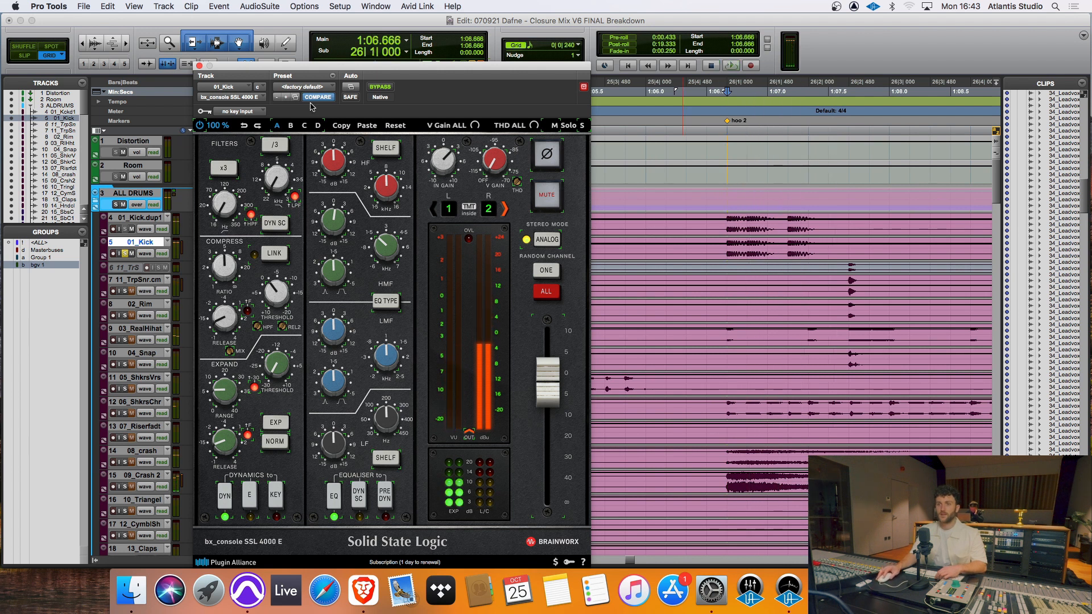
drag(322, 64, 274, 57)
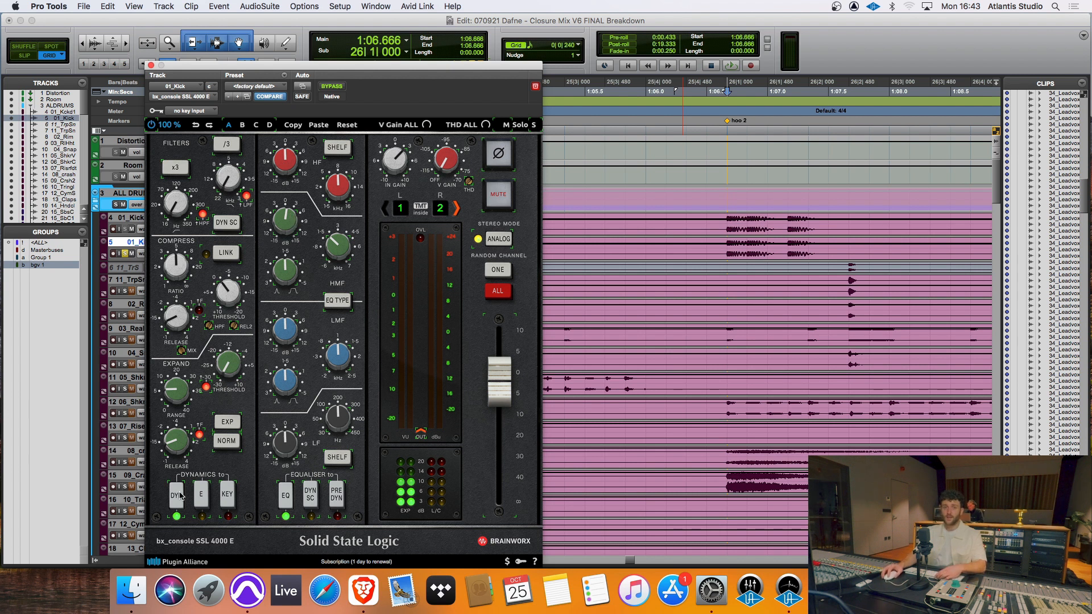
key(space)
key(space)
key(space)
key(space)
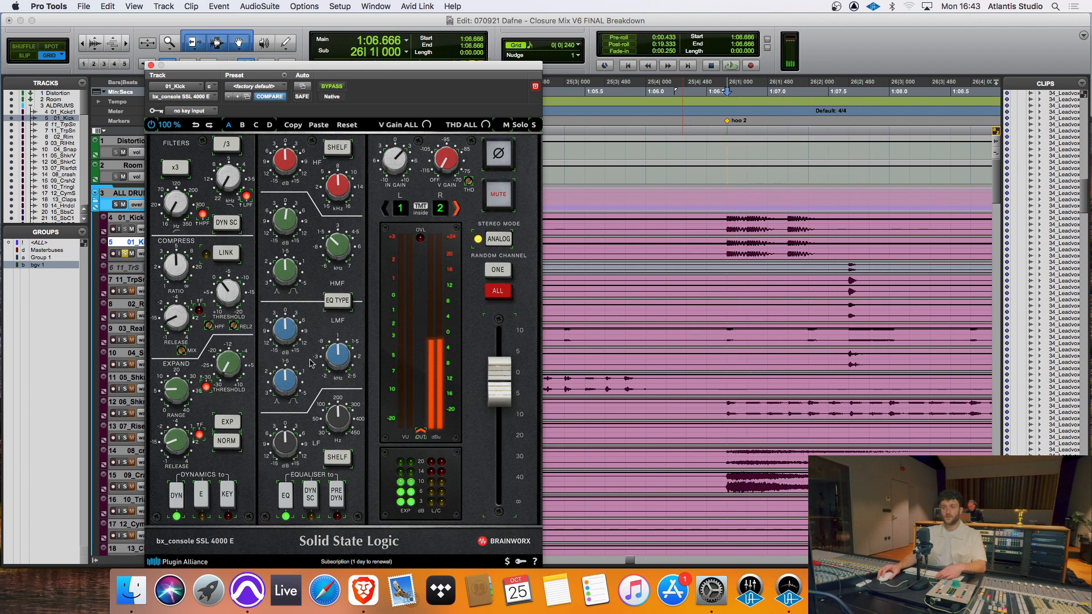